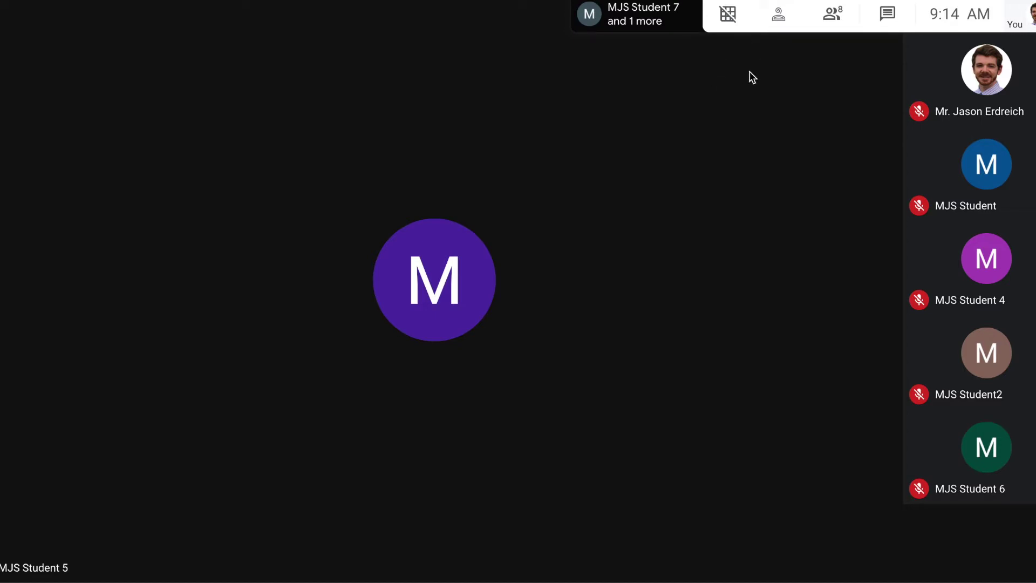
Show the group generator in the Attendance extension with the attendee list collapsed
{"action": "left_click", "coordinate": [777, 16]}
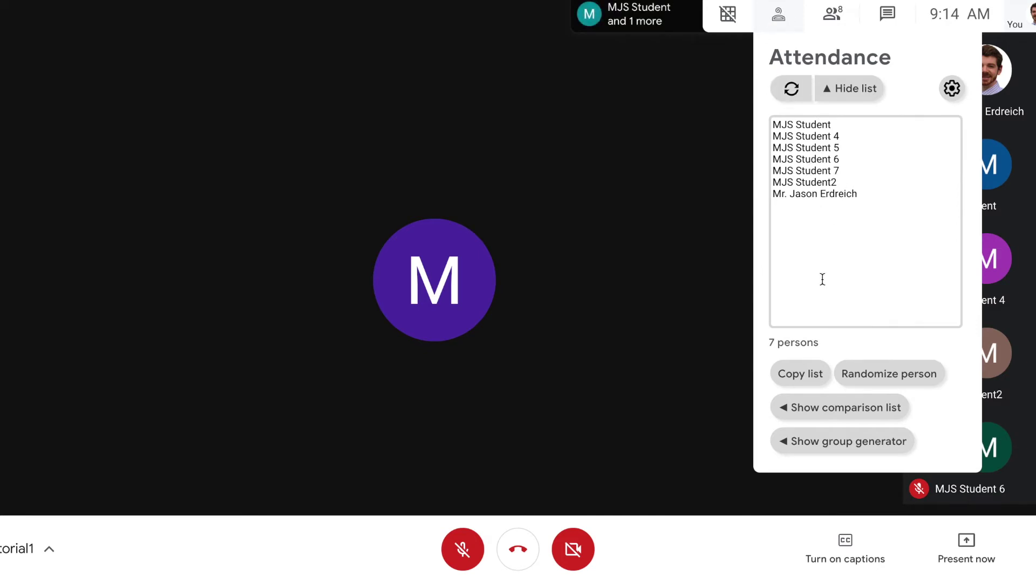
{"action": "left_click", "coordinate": [843, 97]}
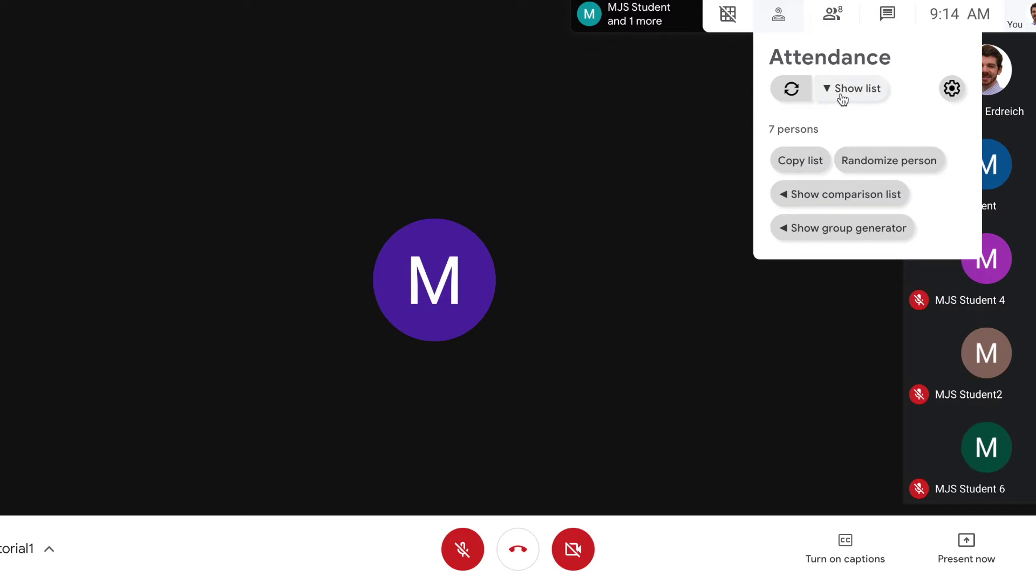
{"action": "left_click", "coordinate": [841, 231]}
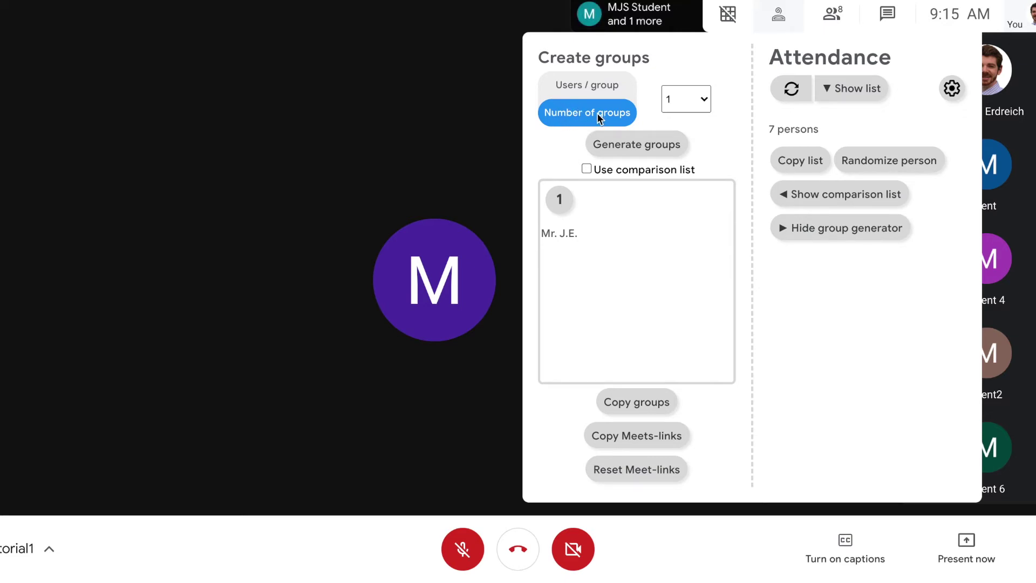
Set the number of groups to 6, generate random groups from the attendees and review them
{"action": "left_click", "coordinate": [708, 98]}
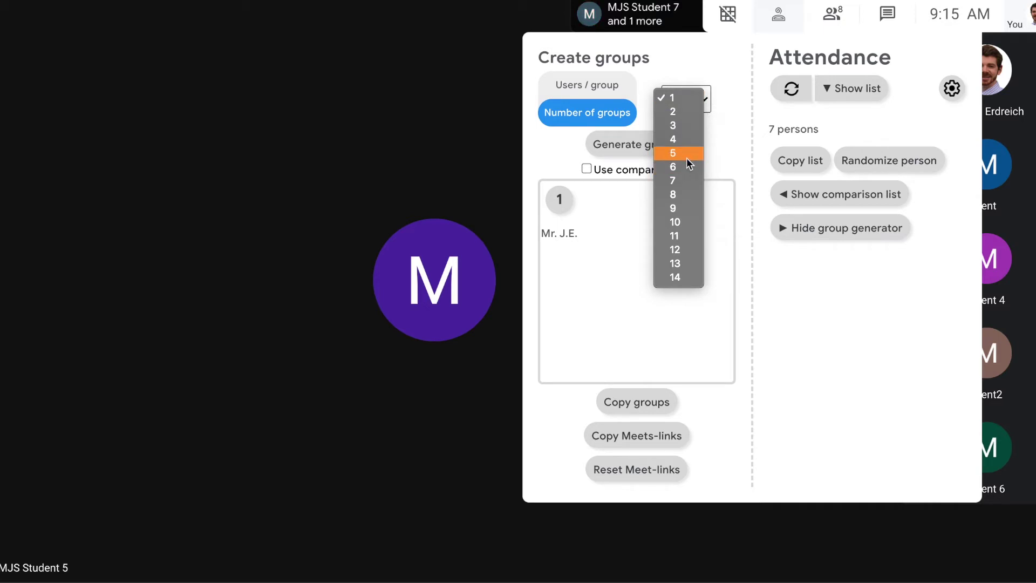
{"action": "left_click", "coordinate": [686, 172]}
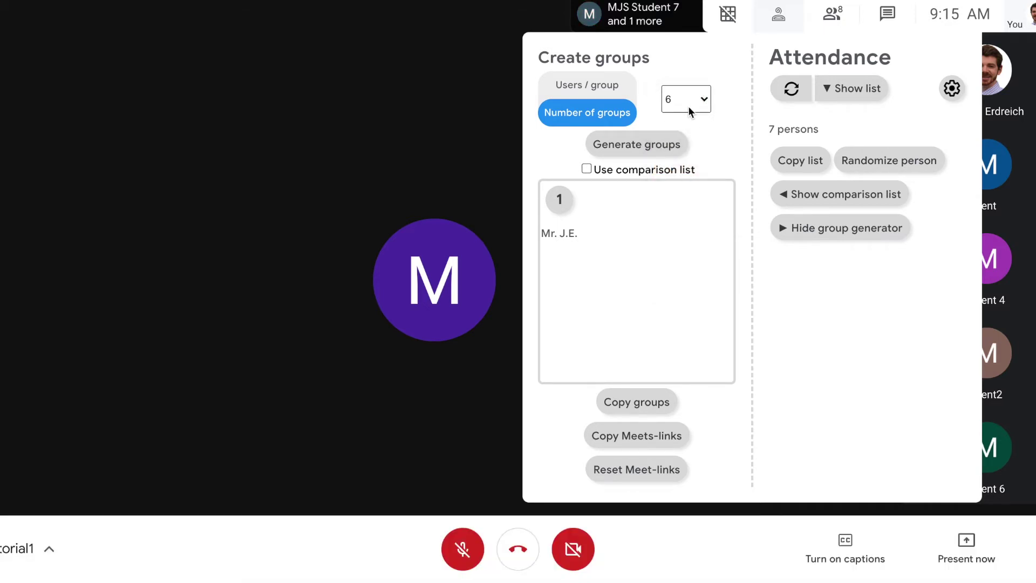
{"action": "left_click", "coordinate": [649, 145]}
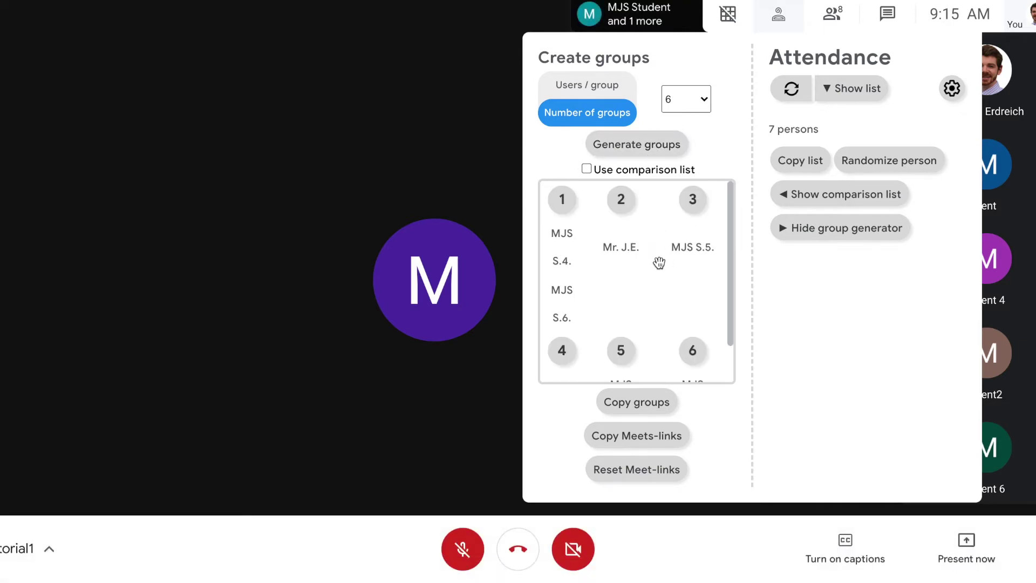
{"action": "scroll", "coordinate": [639, 244], "scroll_direction": "down", "scroll_amount": 1}
{"action": "scroll", "coordinate": [639, 243], "scroll_direction": "up", "scroll_amount": 1}
{"action": "scroll", "coordinate": [639, 243], "scroll_direction": "down", "scroll_amount": 1}
{"action": "scroll", "coordinate": [639, 244], "scroll_direction": "up", "scroll_amount": 1}
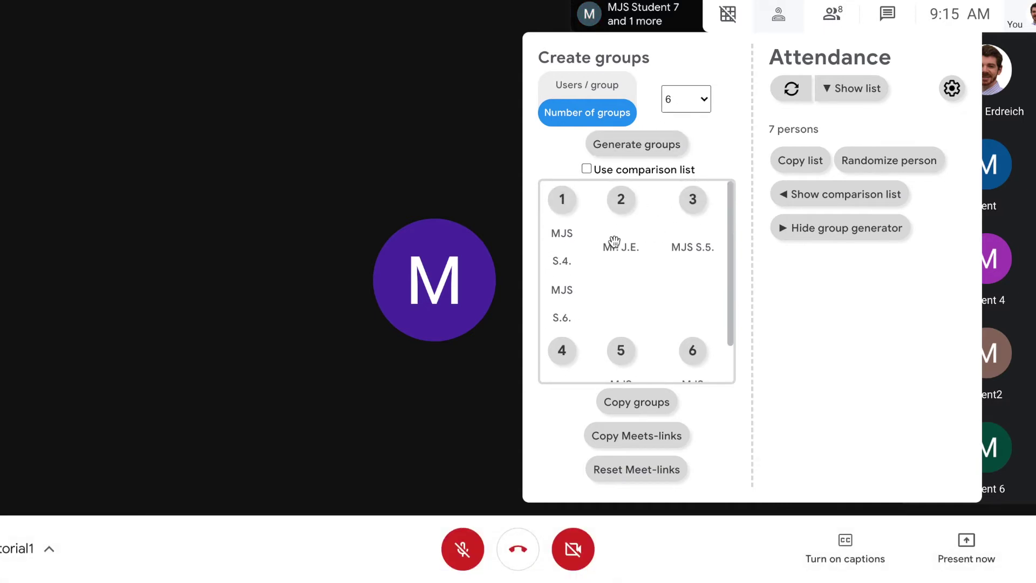
{"action": "scroll", "coordinate": [612, 240], "scroll_direction": "down", "scroll_amount": 1}
{"action": "scroll", "coordinate": [593, 316], "scroll_direction": "up", "scroll_amount": 1}
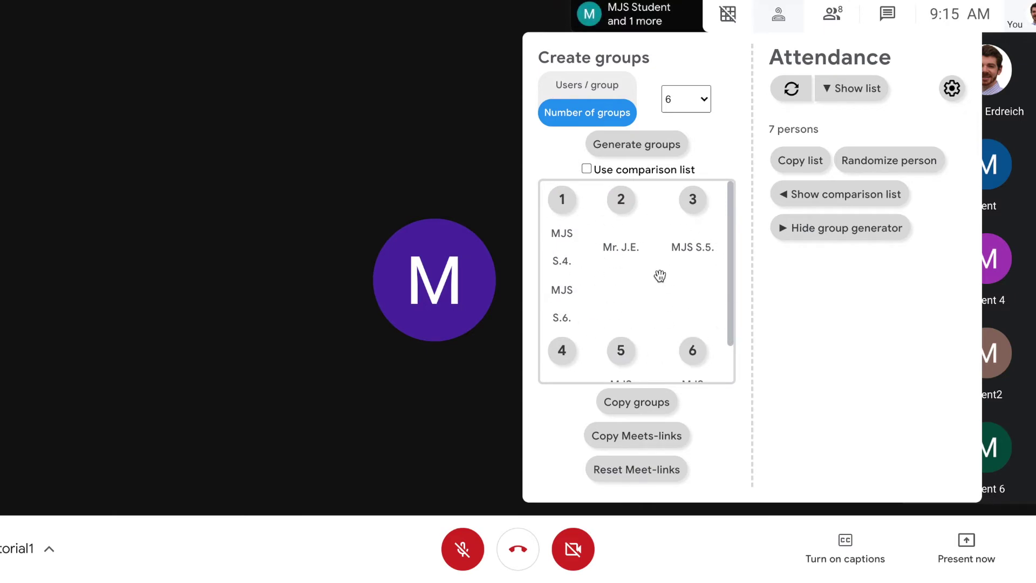
{"action": "scroll", "coordinate": [647, 314], "scroll_direction": "down", "scroll_amount": 1}
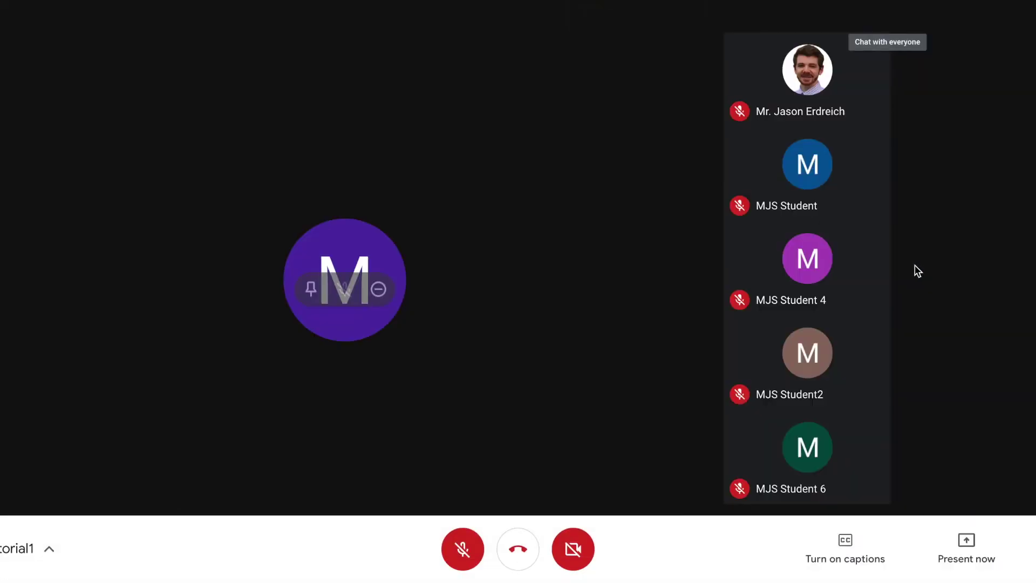
Copy the six generated groups, post them as a message in the meeting chat and close the chat
{"action": "type", "text": "1: MJS S.4. MJS S.6. 2: Mr. J.E. 3: MJS S.5. 4: MJS S.7. 5: MJS Student2. 6: MJS Student."}
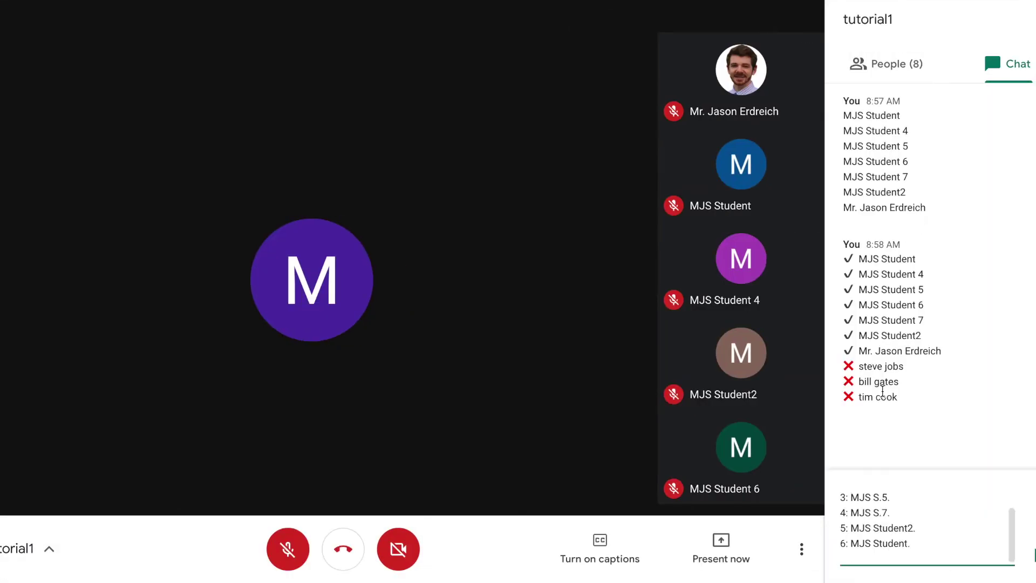
{"action": "key", "text": "Return"}
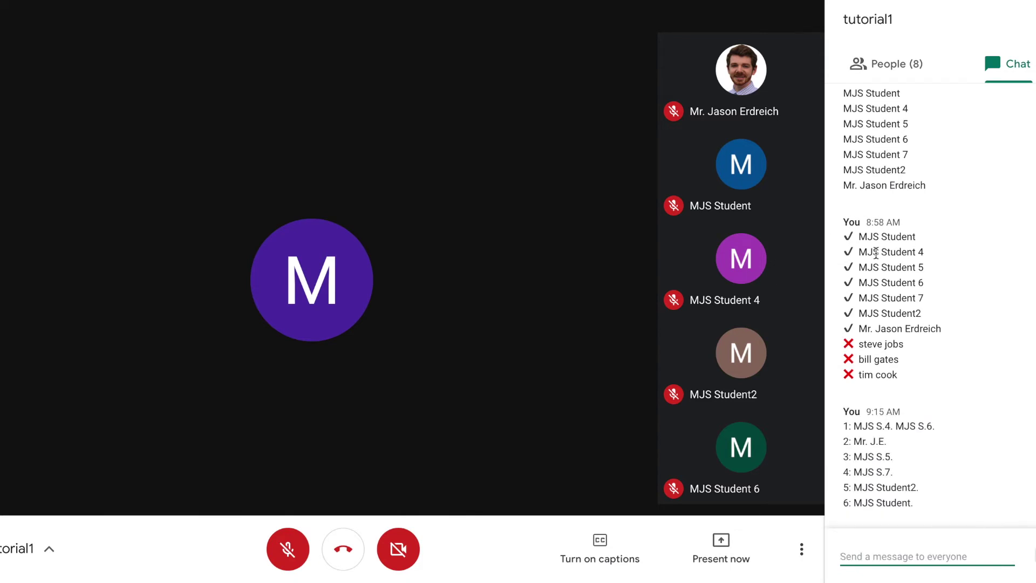
{"action": "left_click", "coordinate": [1033, 22]}
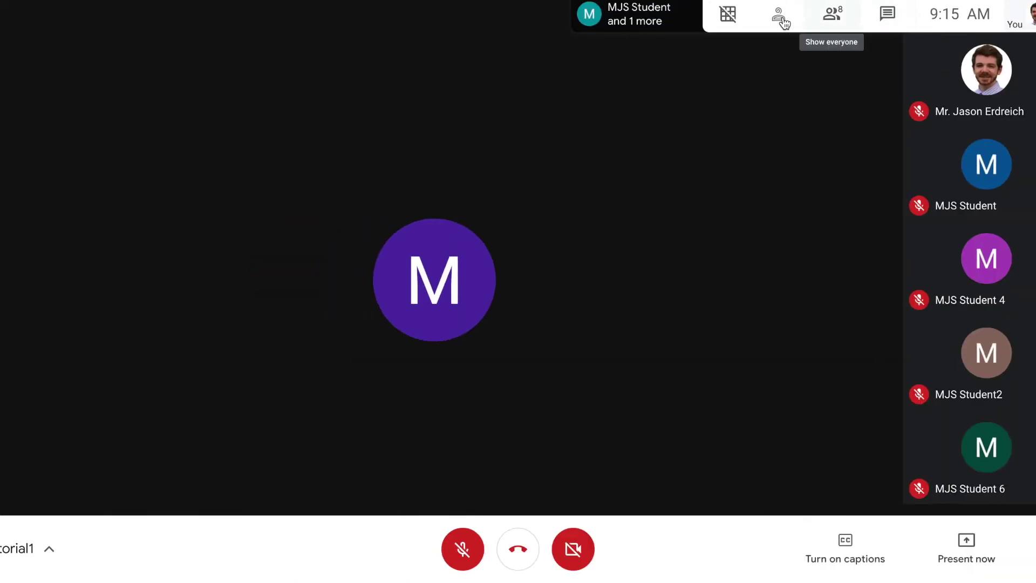
Copy the Meet links for the six groups and send them to everyone in the meeting chat
{"action": "left_click", "coordinate": [778, 15]}
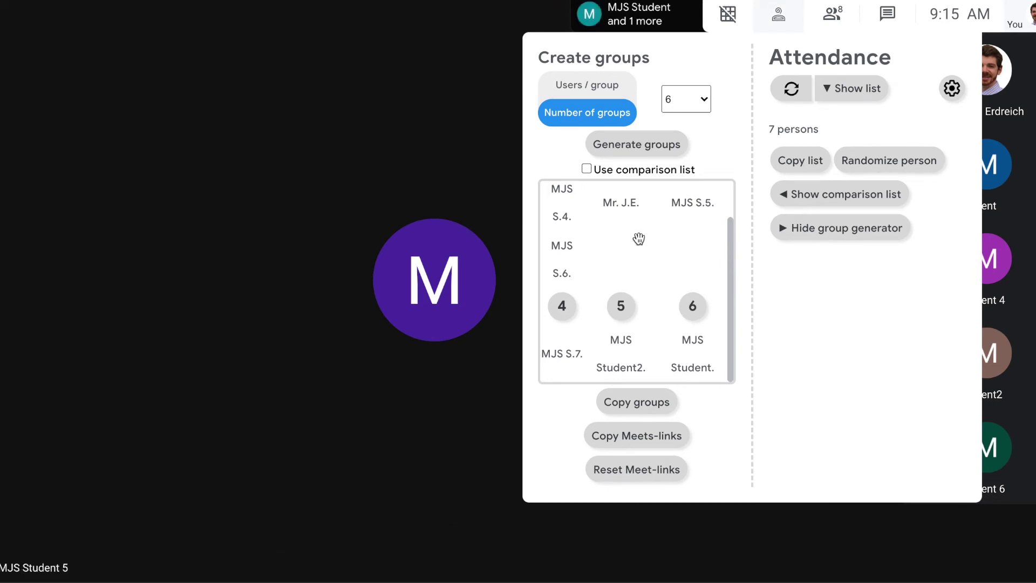
{"action": "left_click", "coordinate": [648, 443]}
{"action": "left_click", "coordinate": [887, 16]}
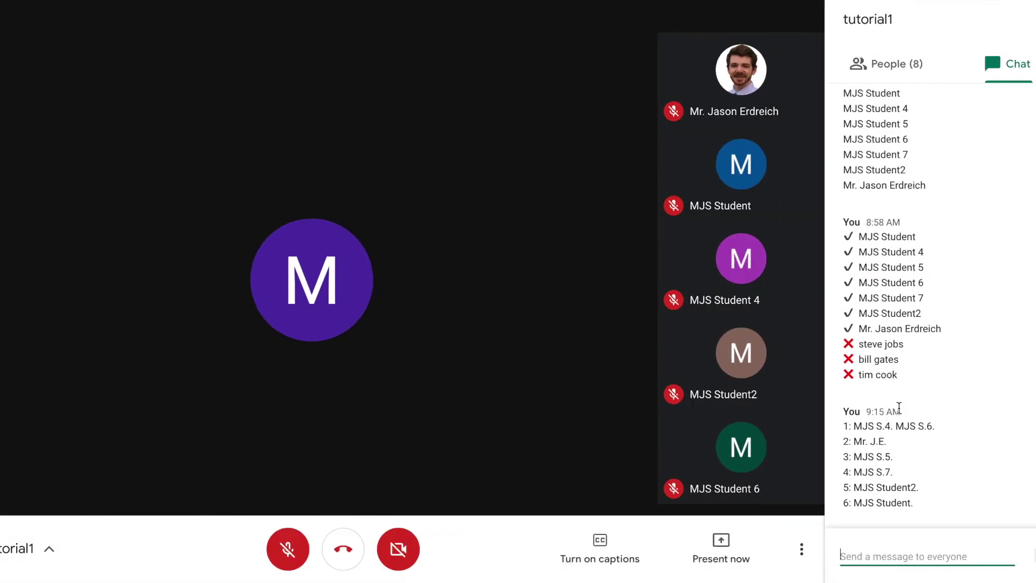
{"action": "key", "text": "ctrl+v"}
{"action": "key", "text": "Return"}
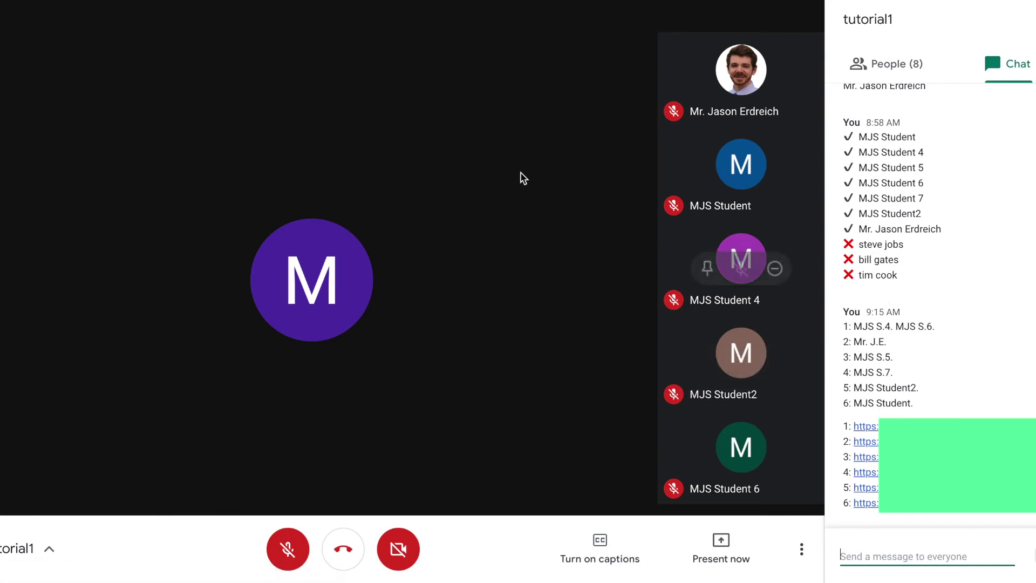
{"action": "right_click", "coordinate": [114, 1]}
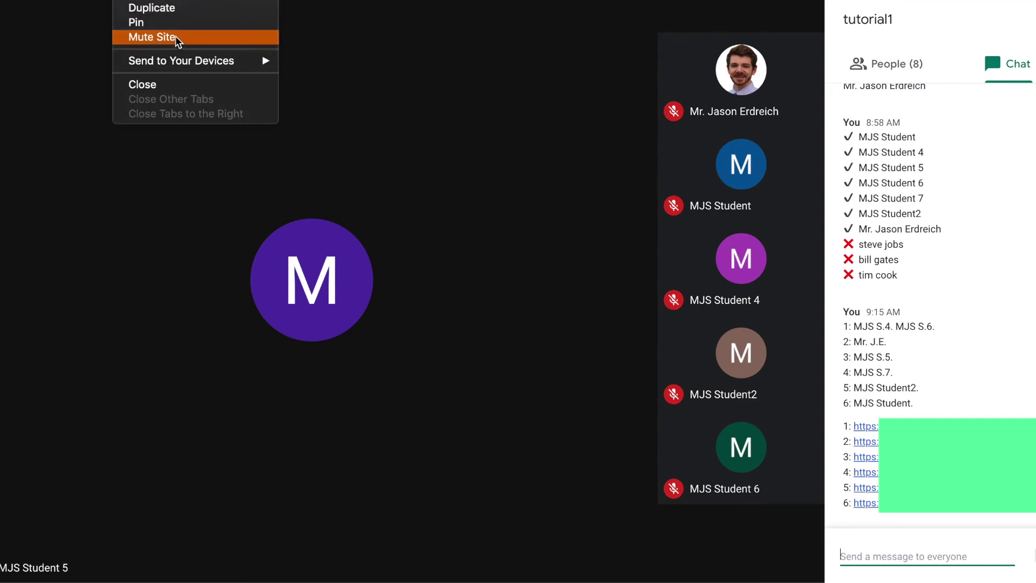
{"action": "left_click", "coordinate": [362, 112]}
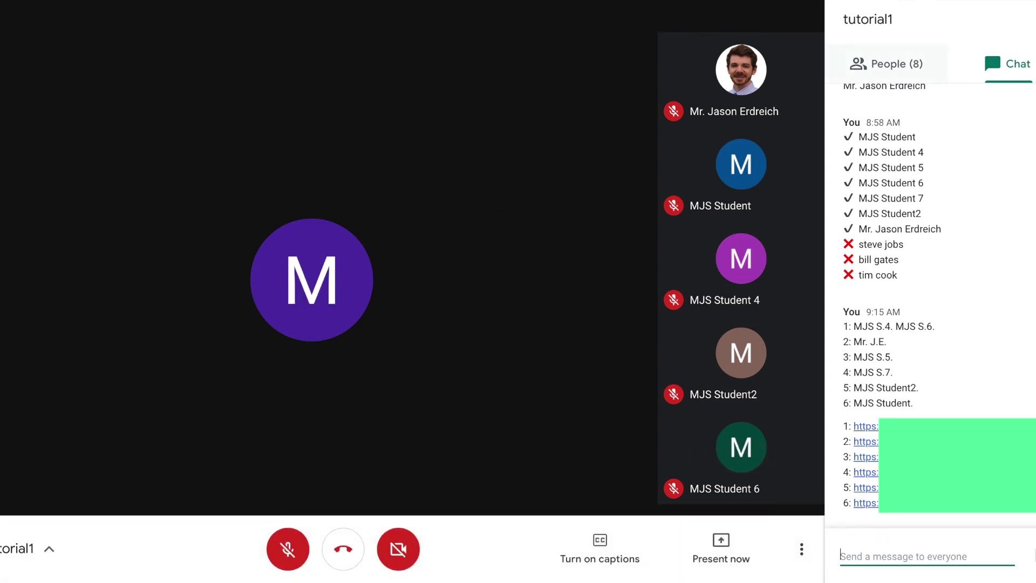
Switch the group generator to users per group with 3 users each and generate new groups
{"action": "left_click", "coordinate": [1030, 20]}
{"action": "left_click", "coordinate": [772, 19]}
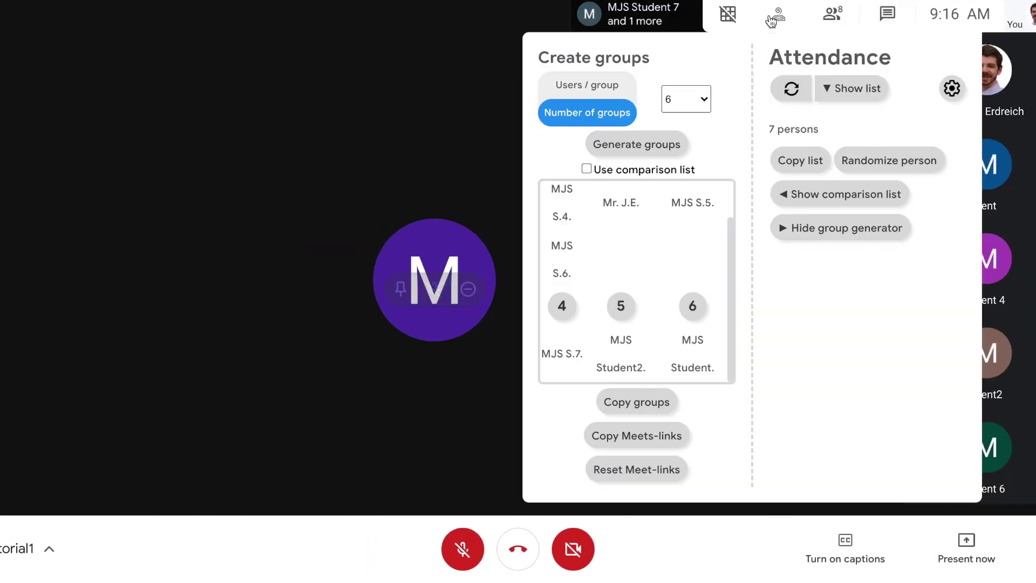
{"action": "left_click", "coordinate": [773, 20]}
{"action": "left_click", "coordinate": [778, 16]}
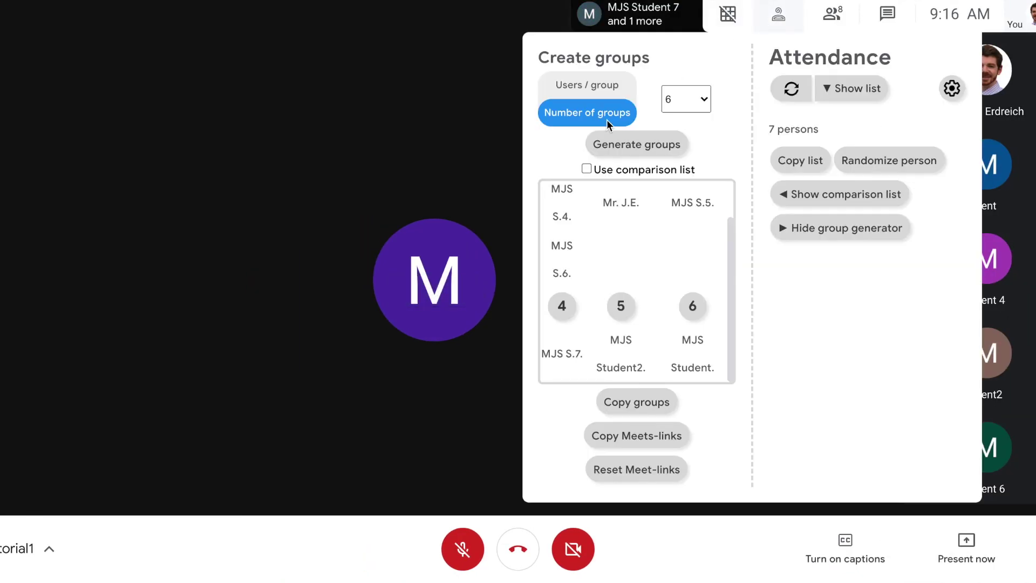
{"action": "left_click", "coordinate": [592, 86]}
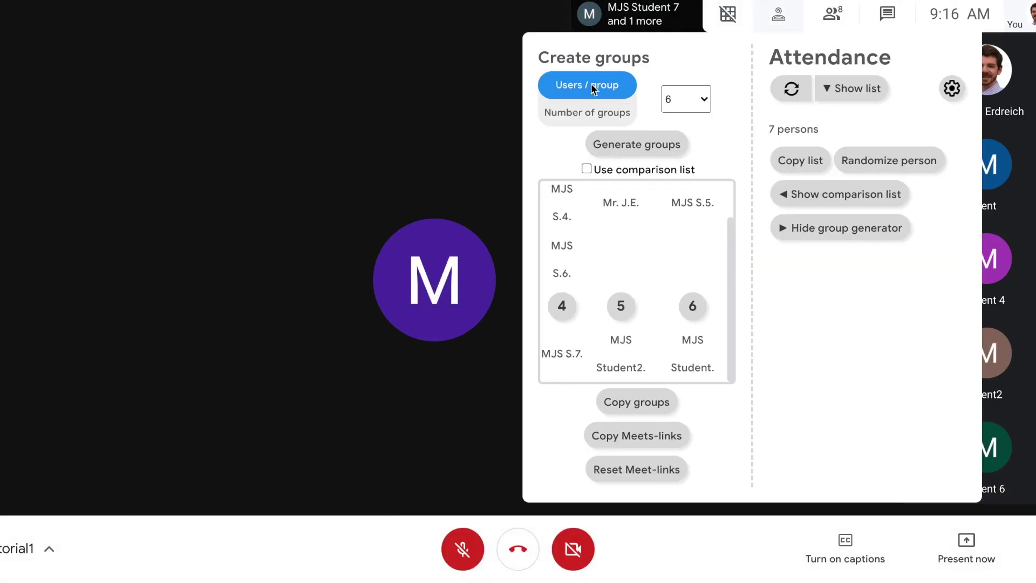
{"action": "left_click", "coordinate": [669, 100]}
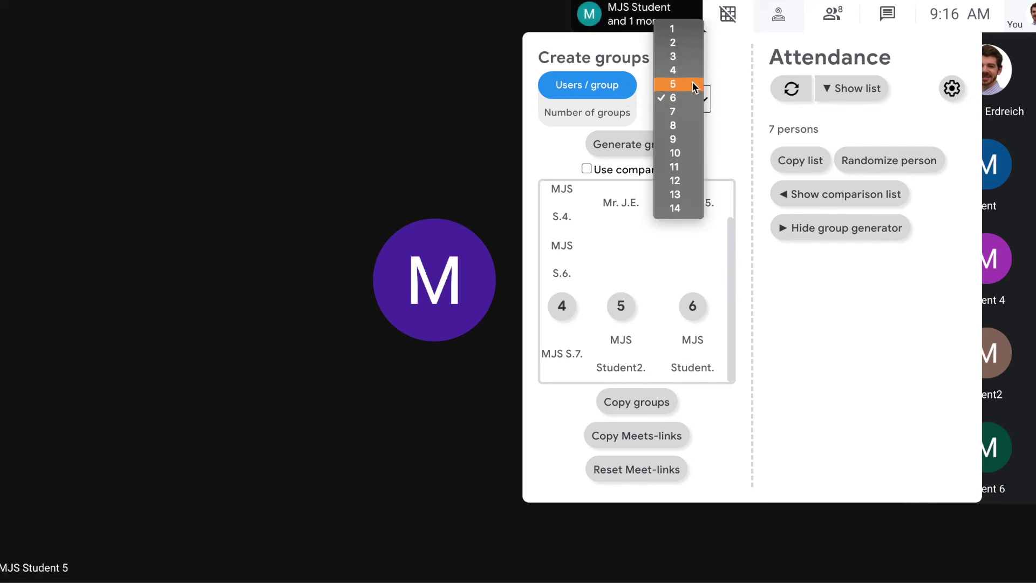
{"action": "left_click", "coordinate": [677, 53]}
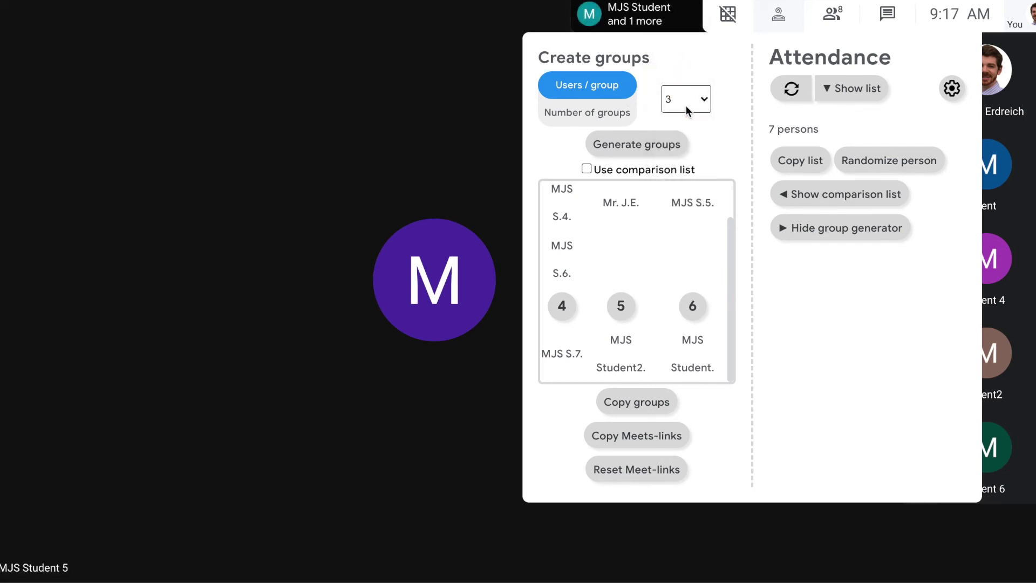
{"action": "left_click", "coordinate": [659, 144]}
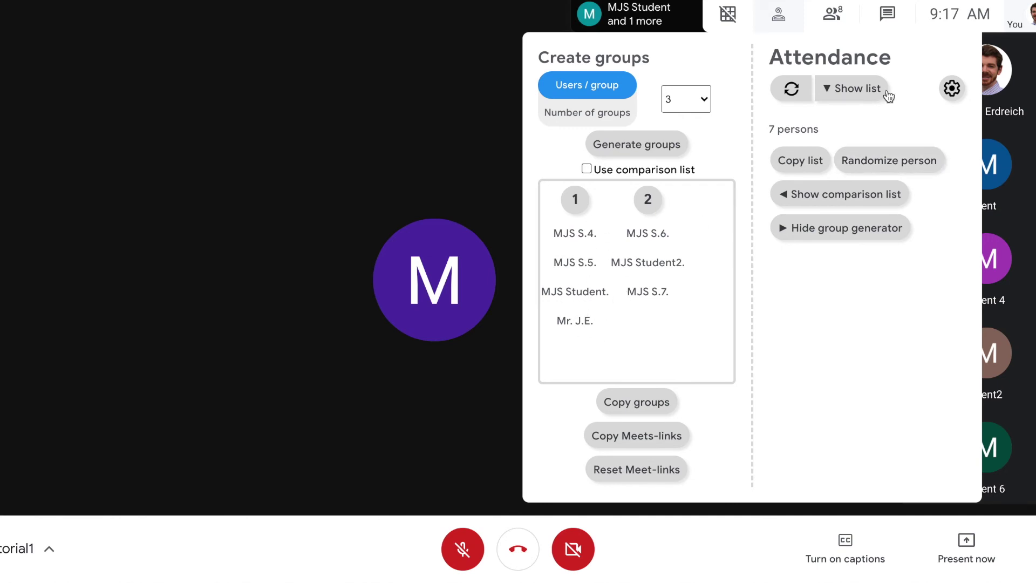
Enable the comparison list for grouping, show that list, and regenerate the groups from its names
{"action": "left_click", "coordinate": [952, 88]}
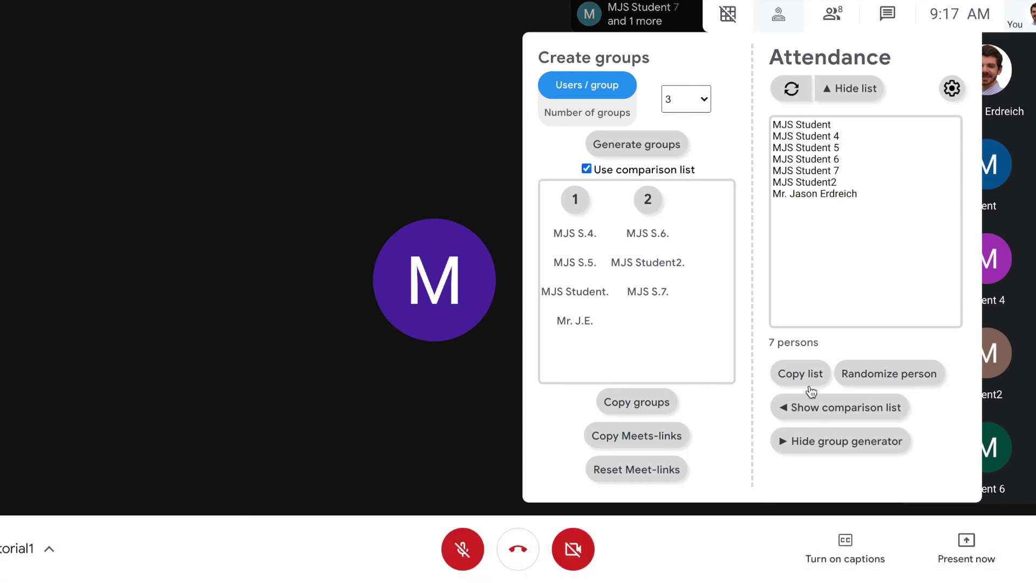
{"action": "left_click", "coordinate": [797, 407]}
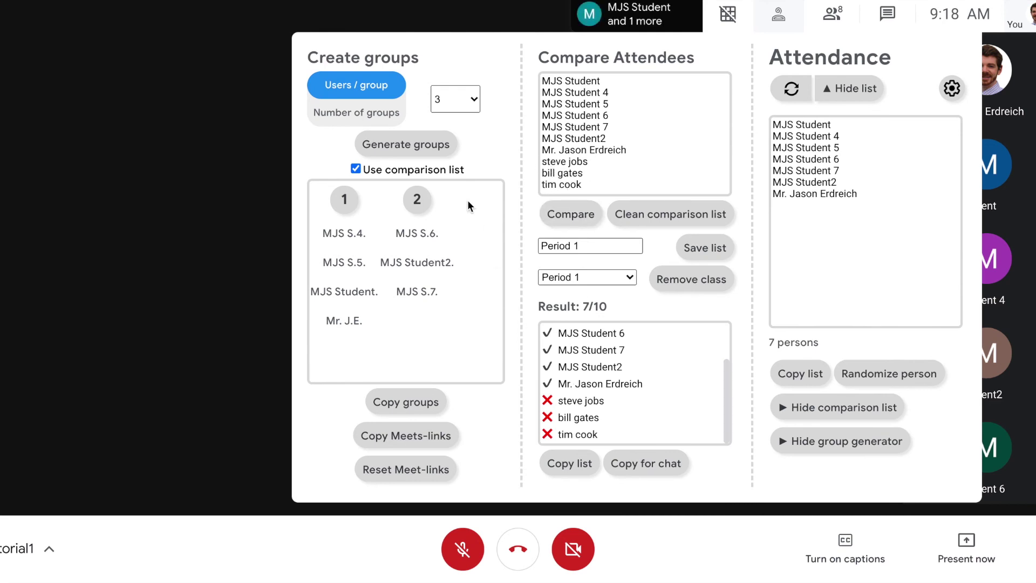
{"action": "left_click", "coordinate": [404, 143]}
{"action": "scroll", "coordinate": [405, 227], "scroll_direction": "down", "scroll_amount": 1}
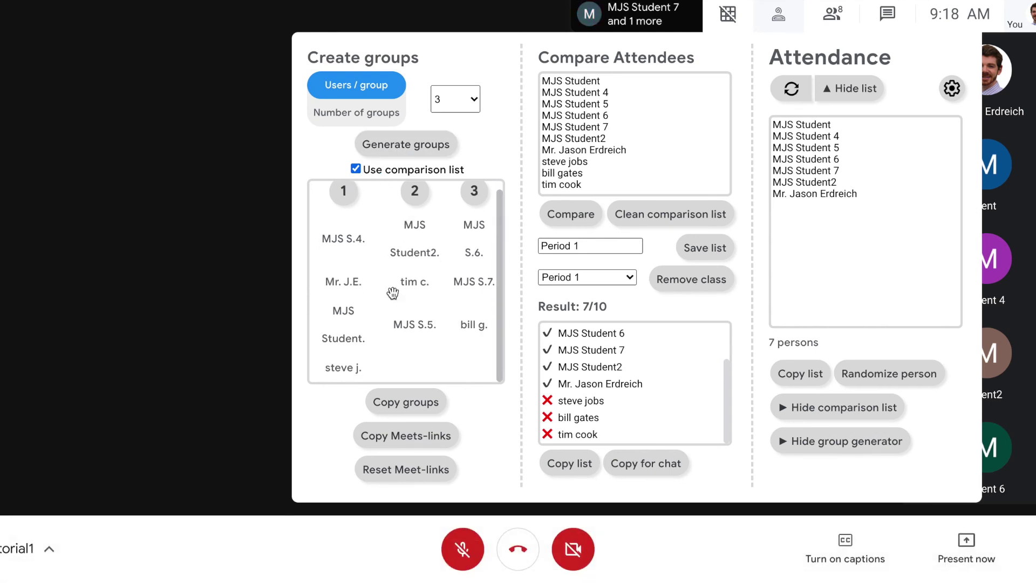
{"action": "scroll", "coordinate": [437, 307], "scroll_direction": "up", "scroll_amount": 1}
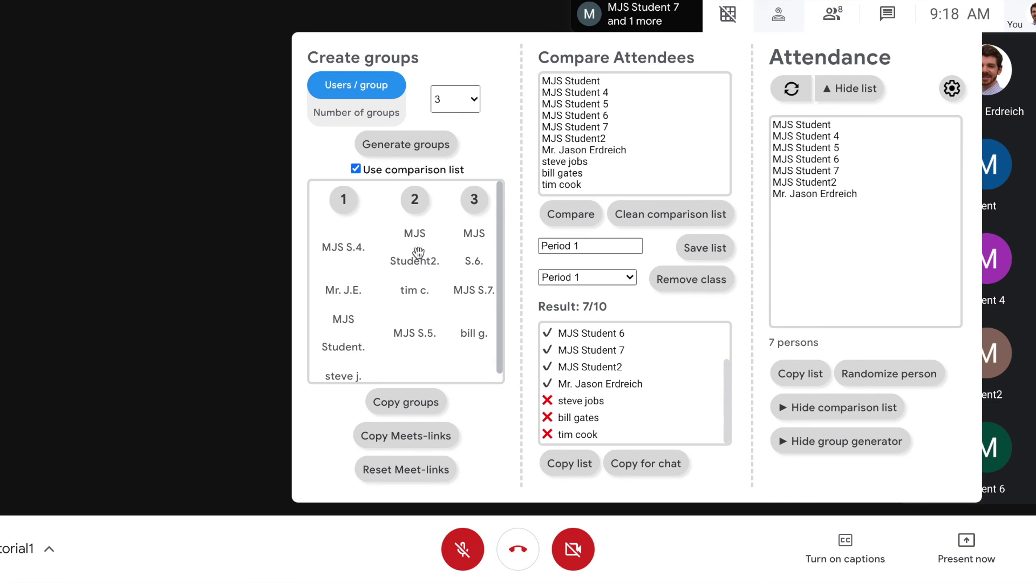
{"action": "scroll", "coordinate": [425, 282], "scroll_direction": "down", "scroll_amount": 1}
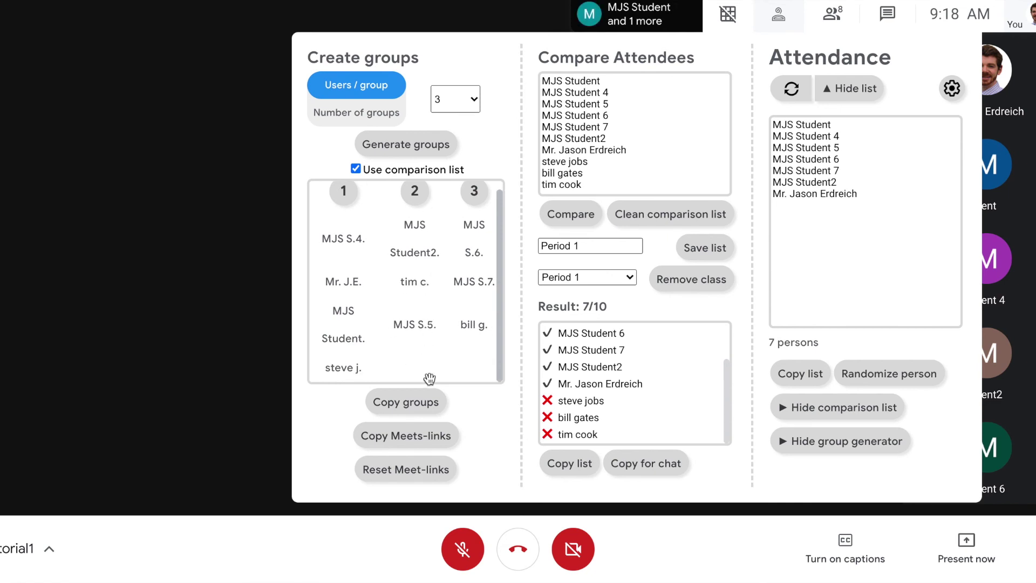
Copy the three groups built from the comparison list and post them in the meeting chat
{"action": "left_click", "coordinate": [845, 29]}
{"action": "left_click", "coordinate": [880, 27]}
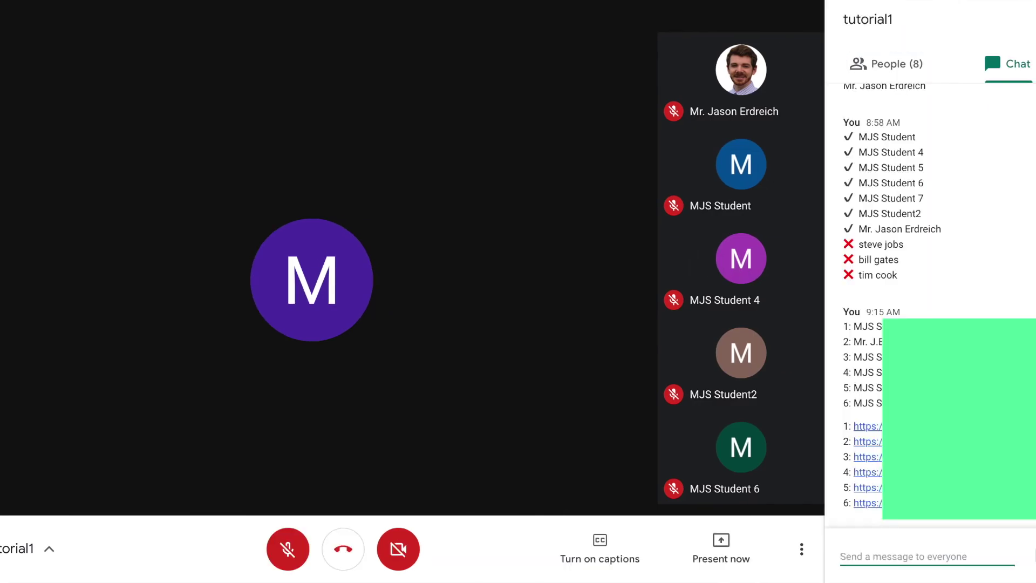
{"action": "type", "text": "1: MJS S.4. Mr. J.E. MJS Student. steve j. 2: MJS Student2. tim c. MJS S.5. 3: MJS S.6. MJS S.7. bill g."}
{"action": "key", "text": "Return"}
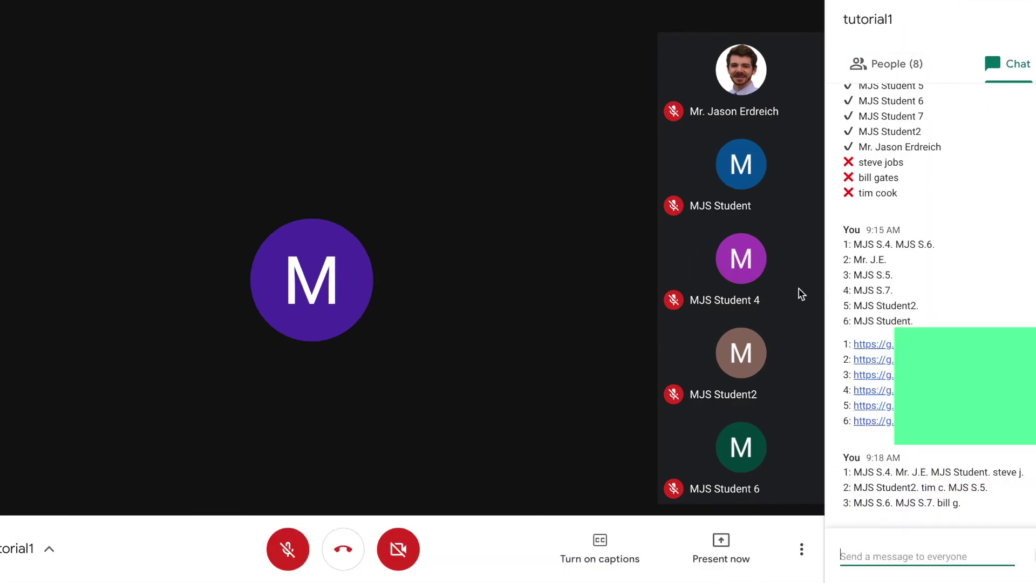
Copy the Meet links for the three groups and send them in the meeting chat
{"action": "left_click", "coordinate": [604, 57]}
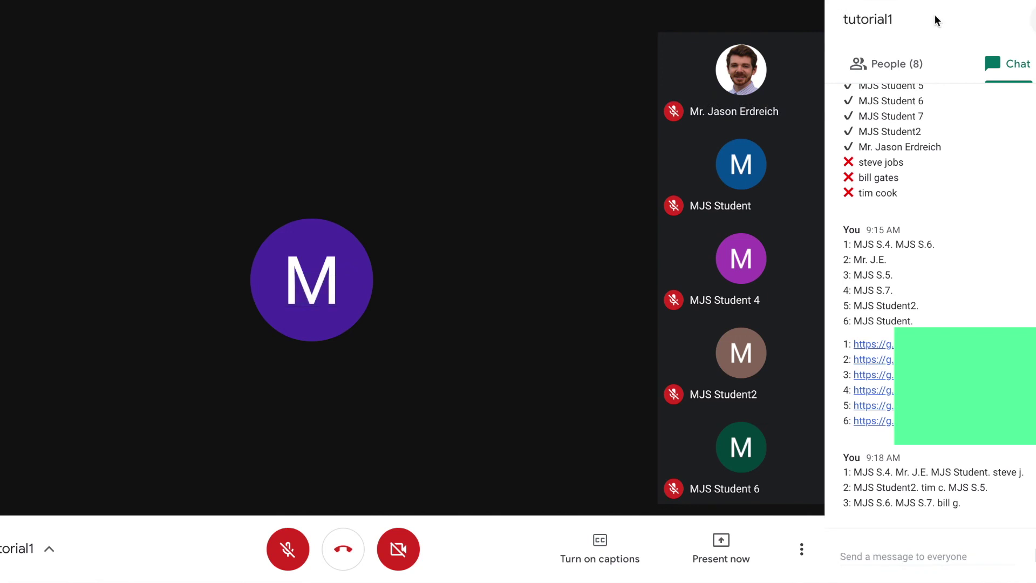
{"action": "left_click", "coordinate": [776, 18]}
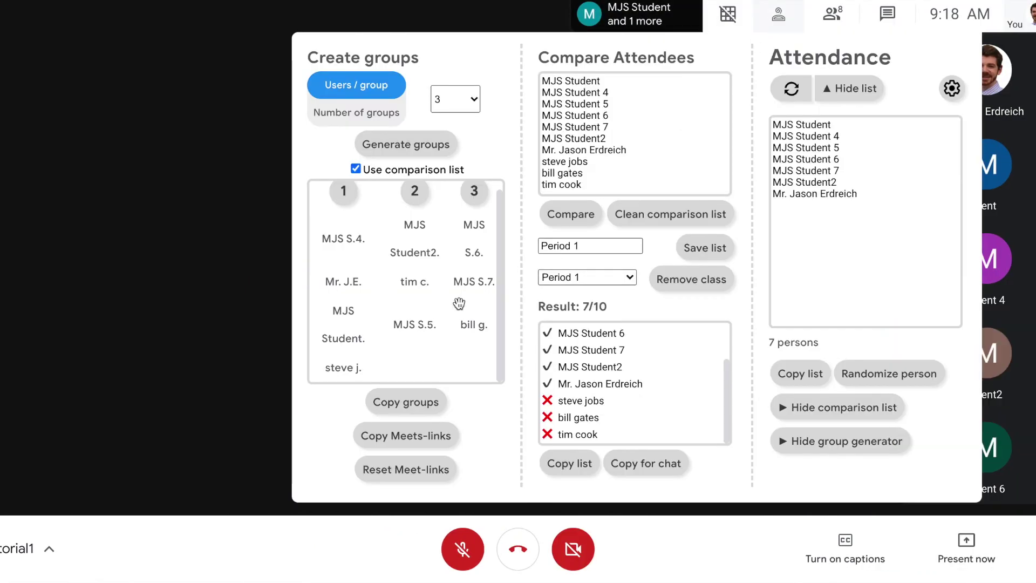
{"action": "left_click", "coordinate": [408, 438]}
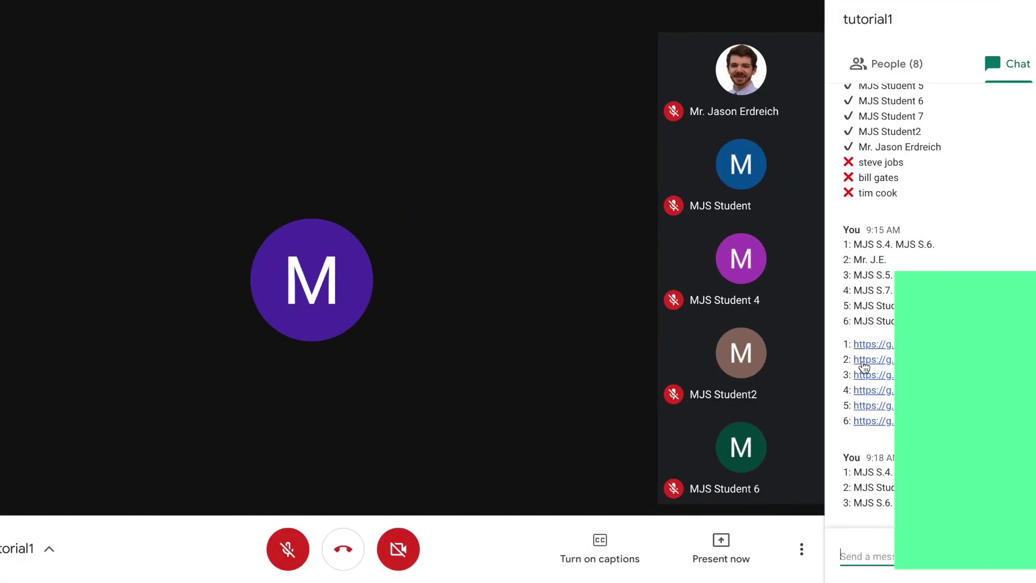
{"action": "key", "text": "ctrl+v"}
{"action": "key", "text": "Return"}
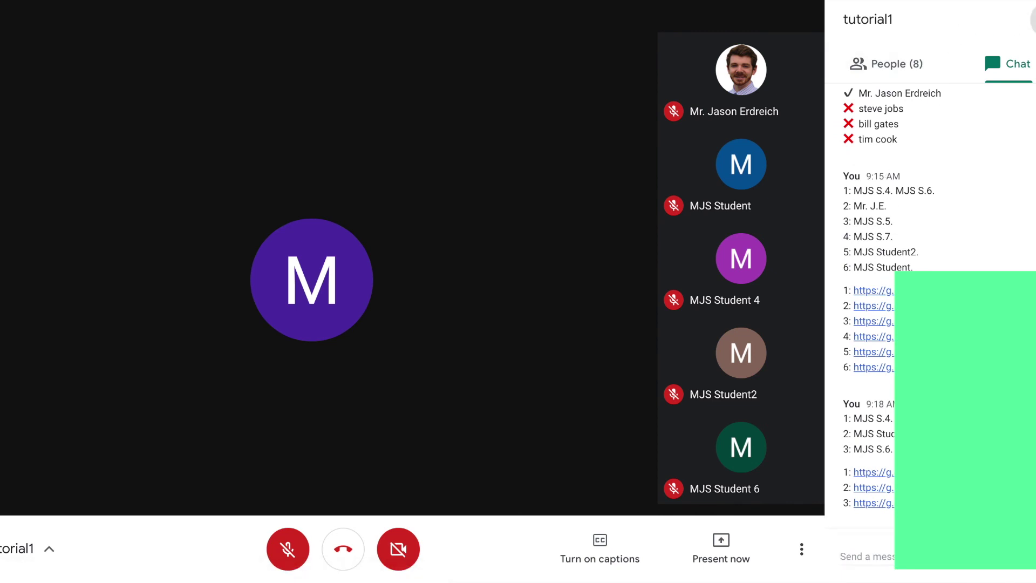
Close the chat and reopen the attendance and group generator view
{"action": "left_click", "coordinate": [1032, 19]}
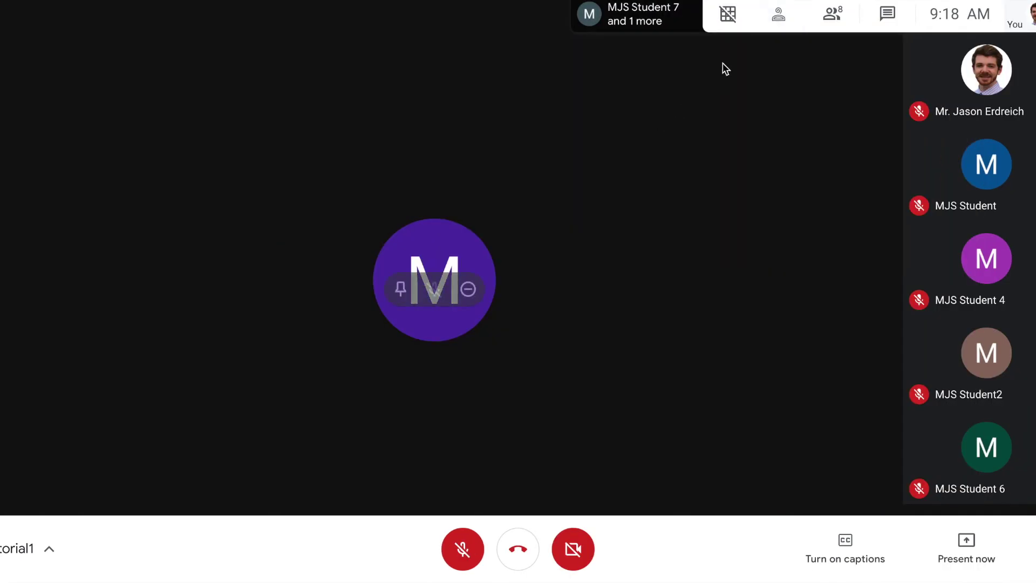
{"action": "mouse_move", "coordinate": [778, 19]}
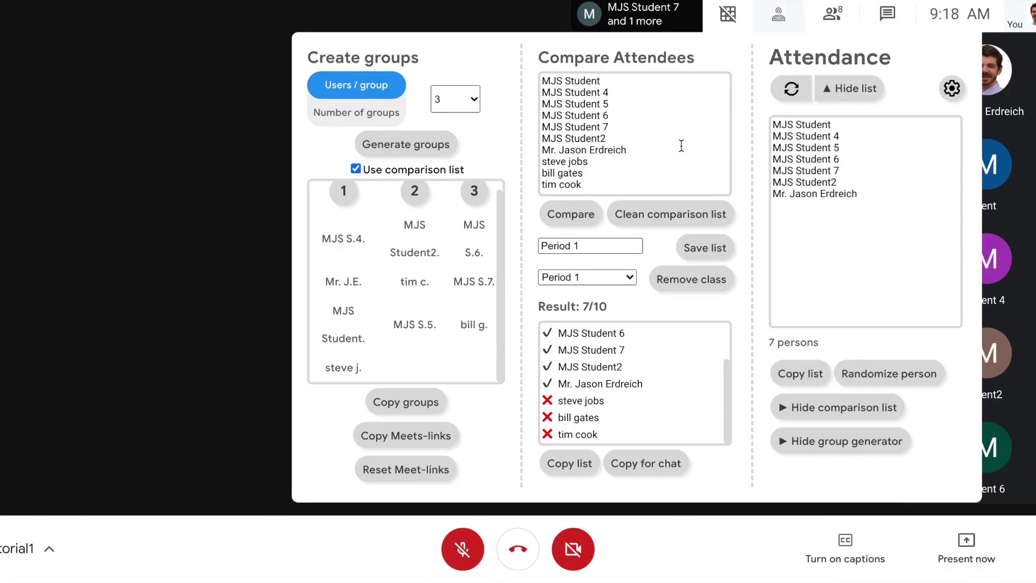